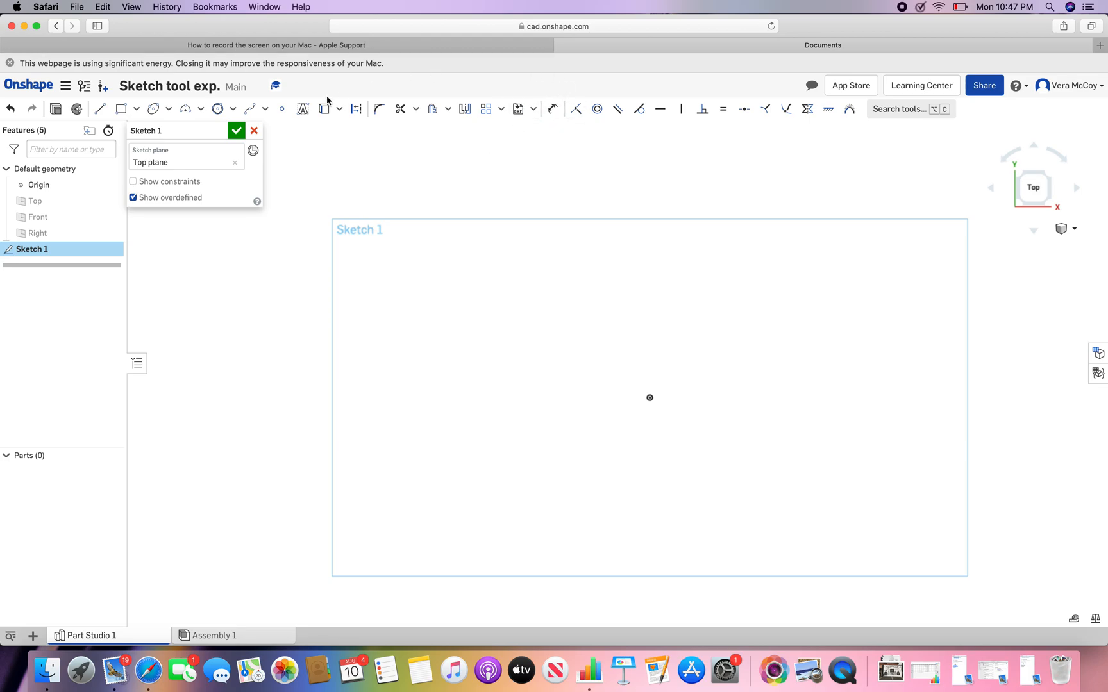
# Sketch a corner rectangle about 5.5 in wide and 5.7 in tall, up and to the left of the origin.
pyautogui.click(120, 109)
pyautogui.click(410, 253)
pyautogui.click(549, 397)
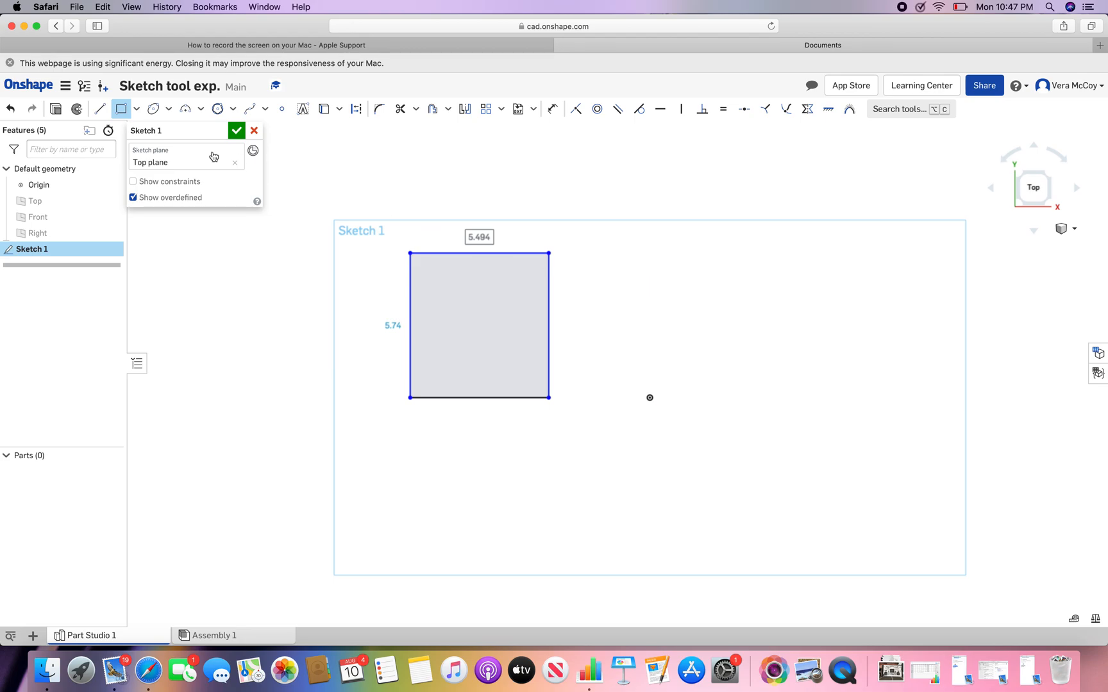
pyautogui.click(121, 109)
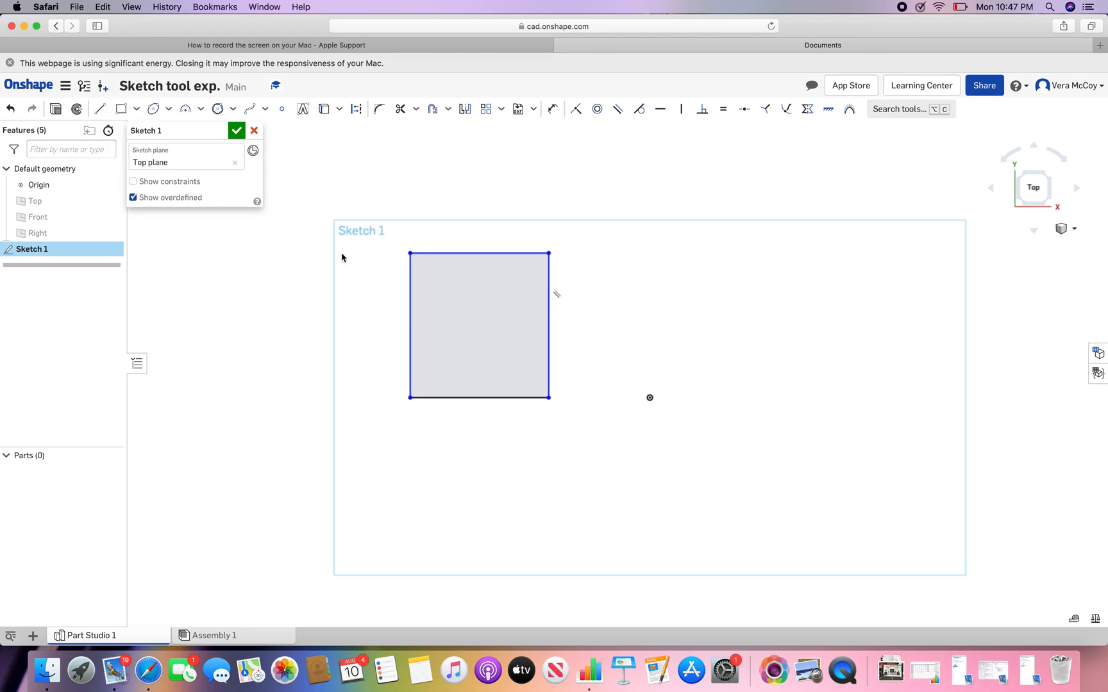
# Dimension the rectangle's top edge and set its width to 4 in.
pyautogui.click(552, 109)
pyautogui.click(541, 254)
pyautogui.click(500, 225)
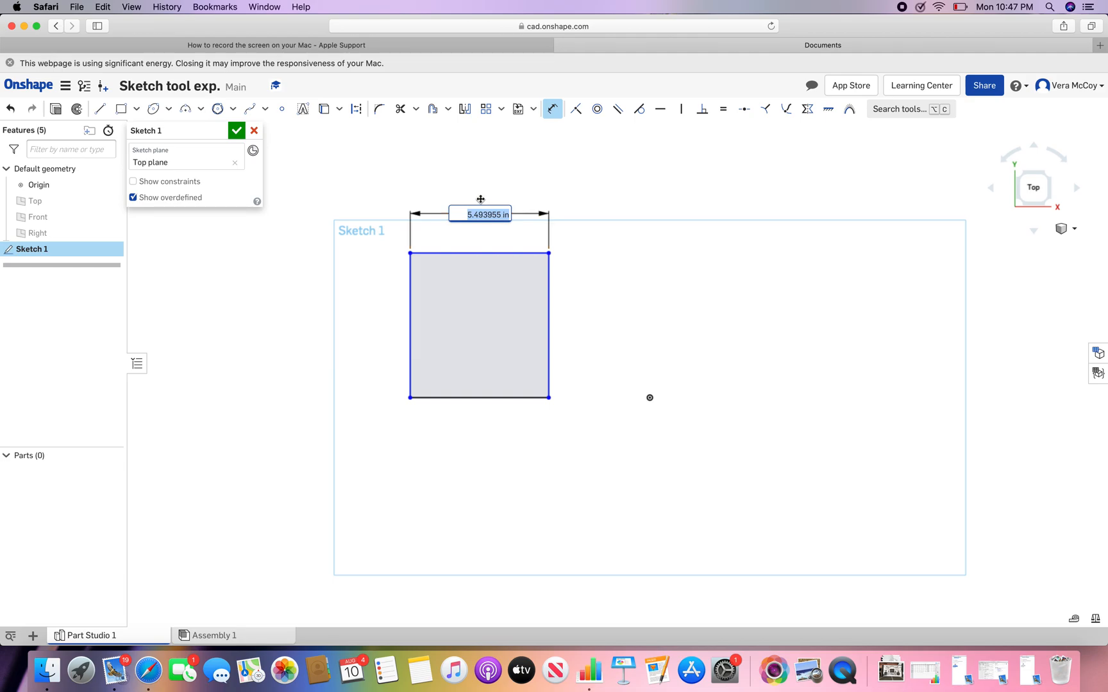
pyautogui.write('4')
pyautogui.press('Return')
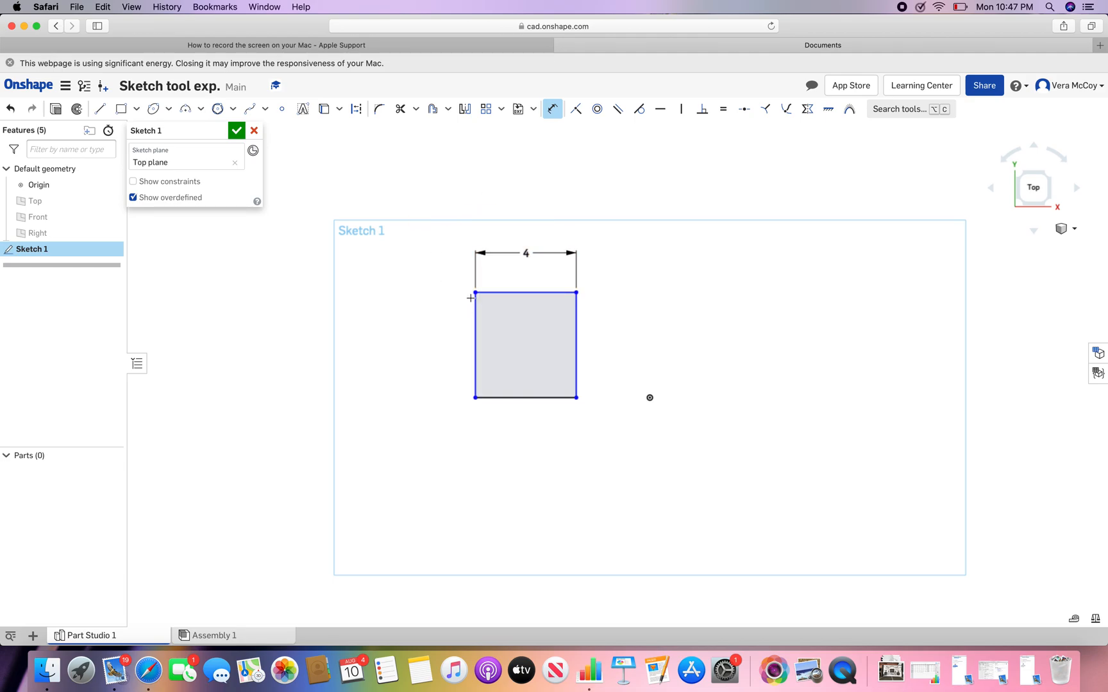
# Dimension the rectangle's height between its two left corners and set it to 5 in.
pyautogui.click(475, 294)
pyautogui.click(475, 397)
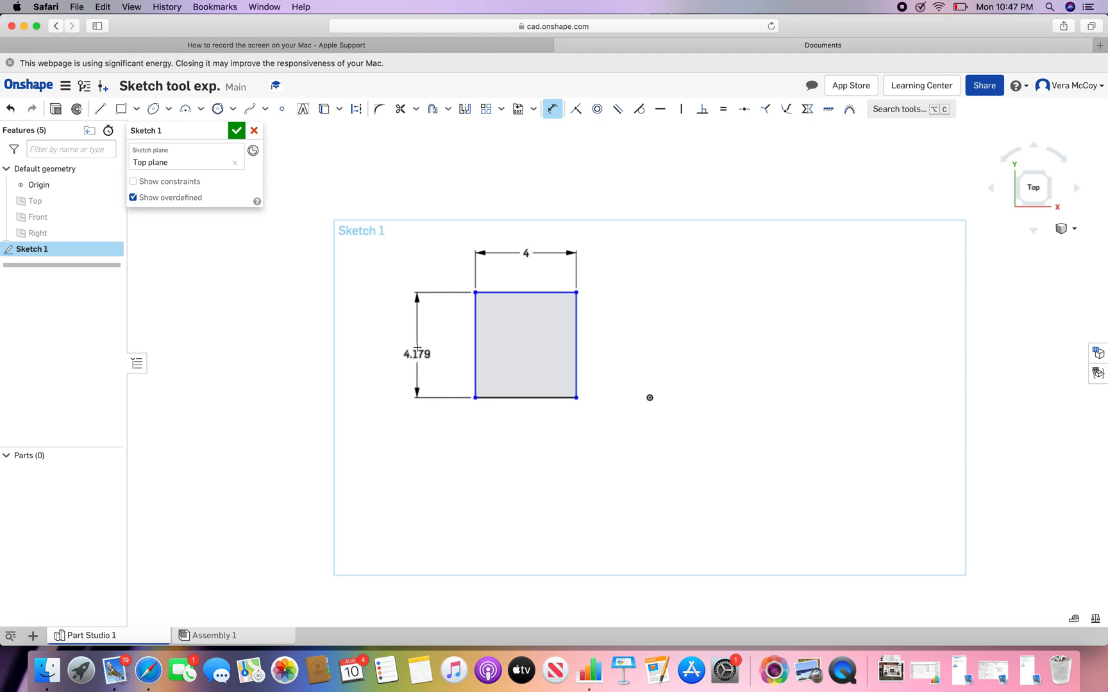
pyautogui.click(417, 358)
pyautogui.write('5')
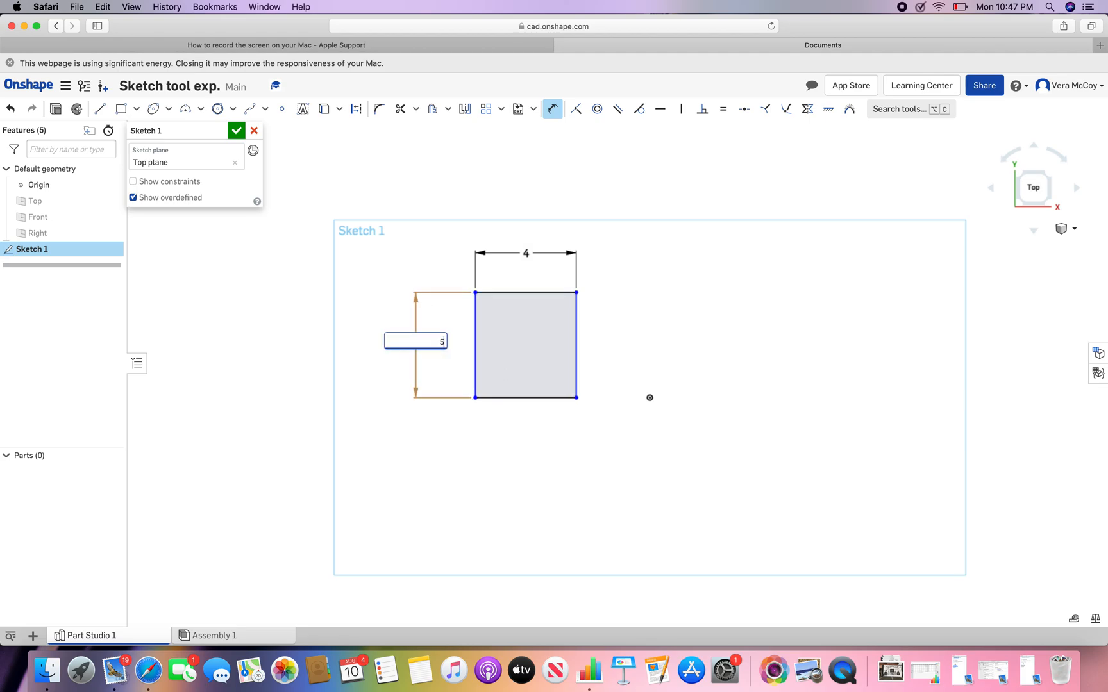
pyautogui.press('Return')
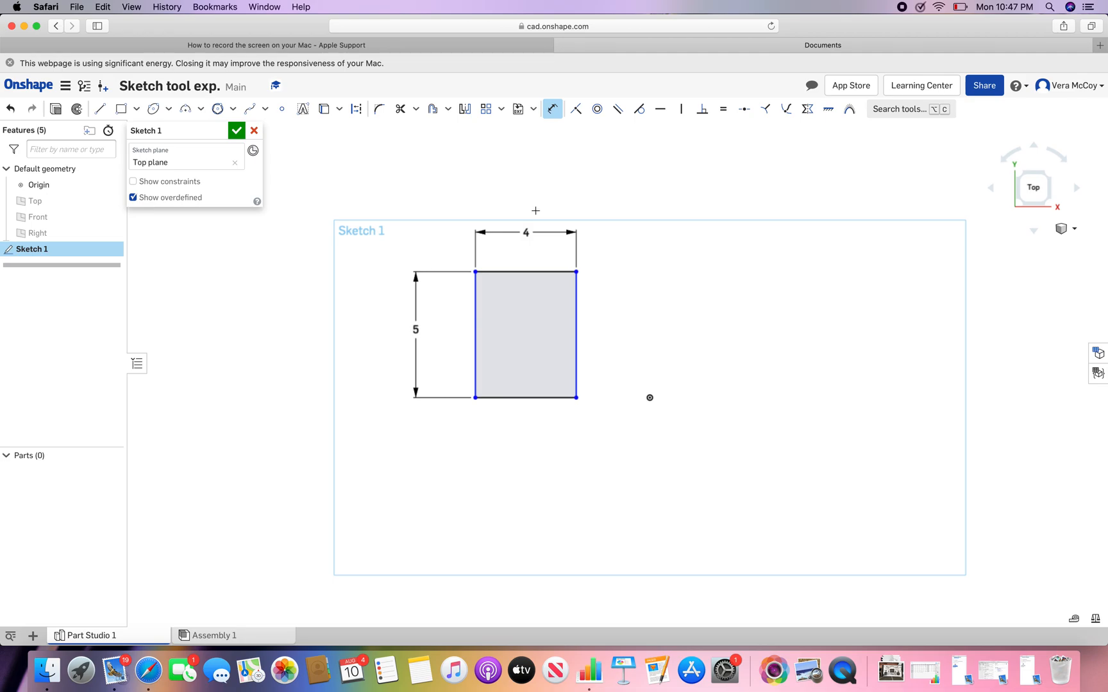
# Delete the whole rectangle together with its dimensions.
pyautogui.click(553, 110)
pyautogui.moveTo(379, 199); pyautogui.dragTo(704, 426)
pyautogui.press('Delete')
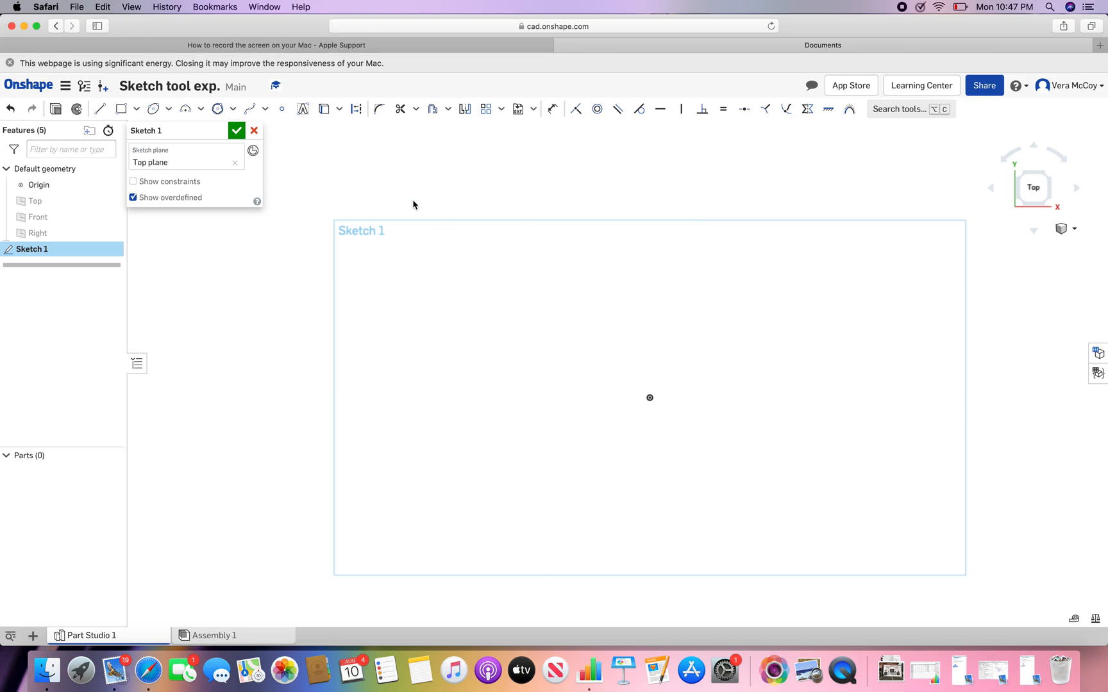
# Draw a three-point arc of about 1.25 in radius, plus a second arc running down and to the right from its upper end.
pyautogui.click(185, 109)
pyautogui.click(471, 266)
pyautogui.click(424, 307)
pyautogui.click(443, 317)
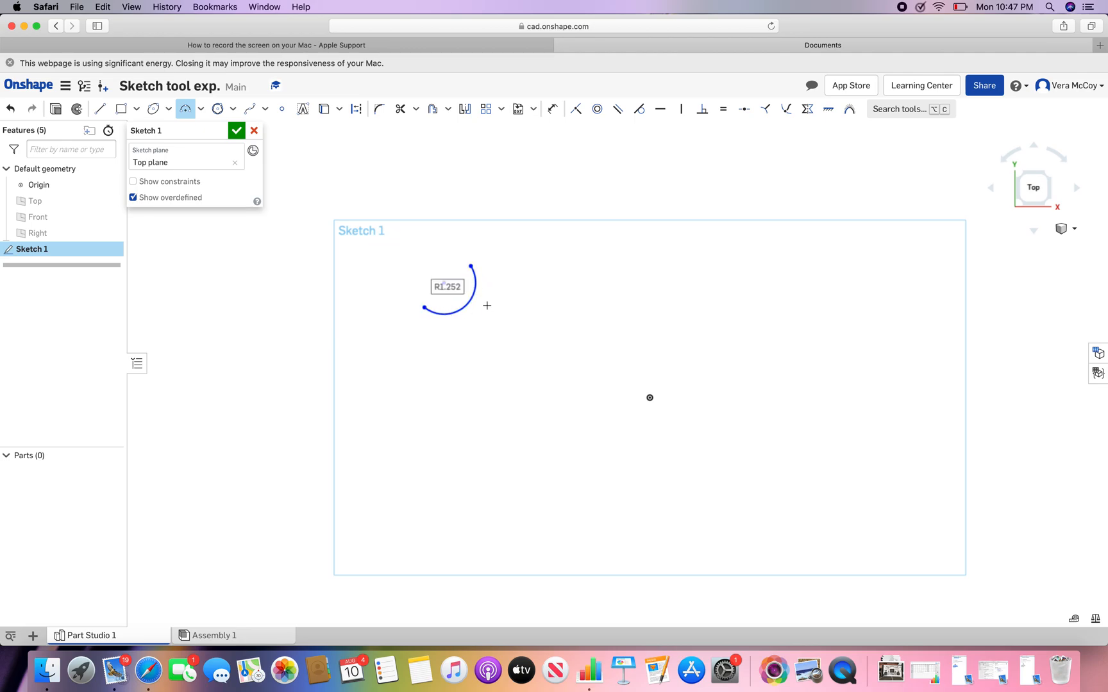
pyautogui.click(472, 267)
pyautogui.click(506, 345)
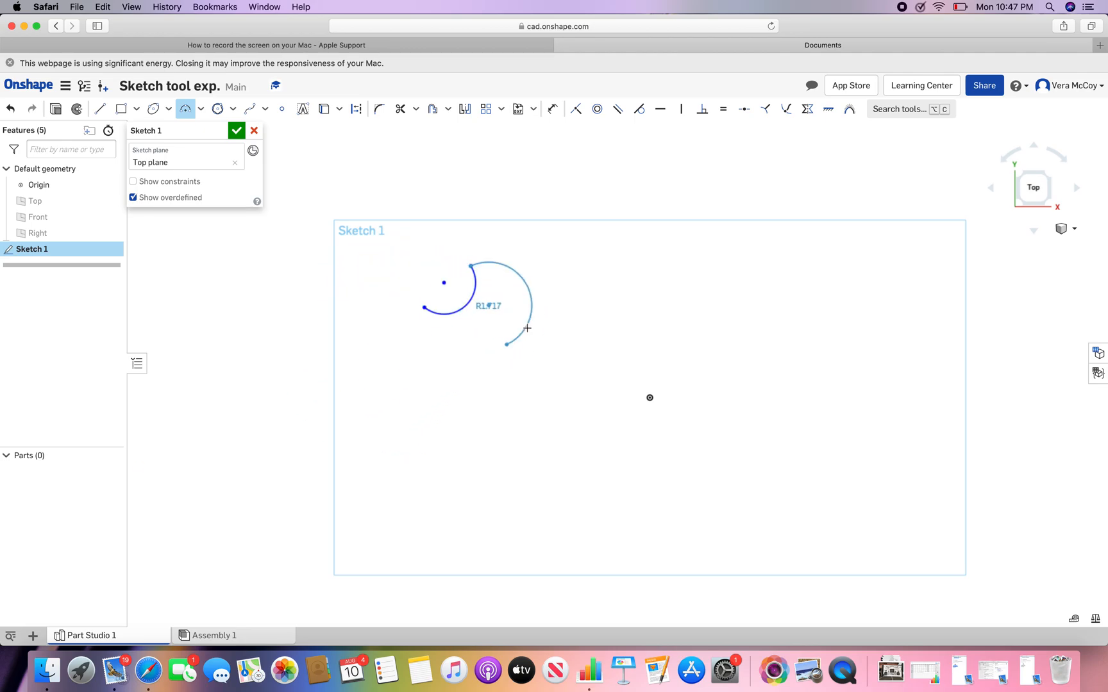
pyautogui.click(505, 332)
# Close the shape with a lower arc of about 2.5 in radius and a left arc of about 2 in radius.
pyautogui.click(507, 345)
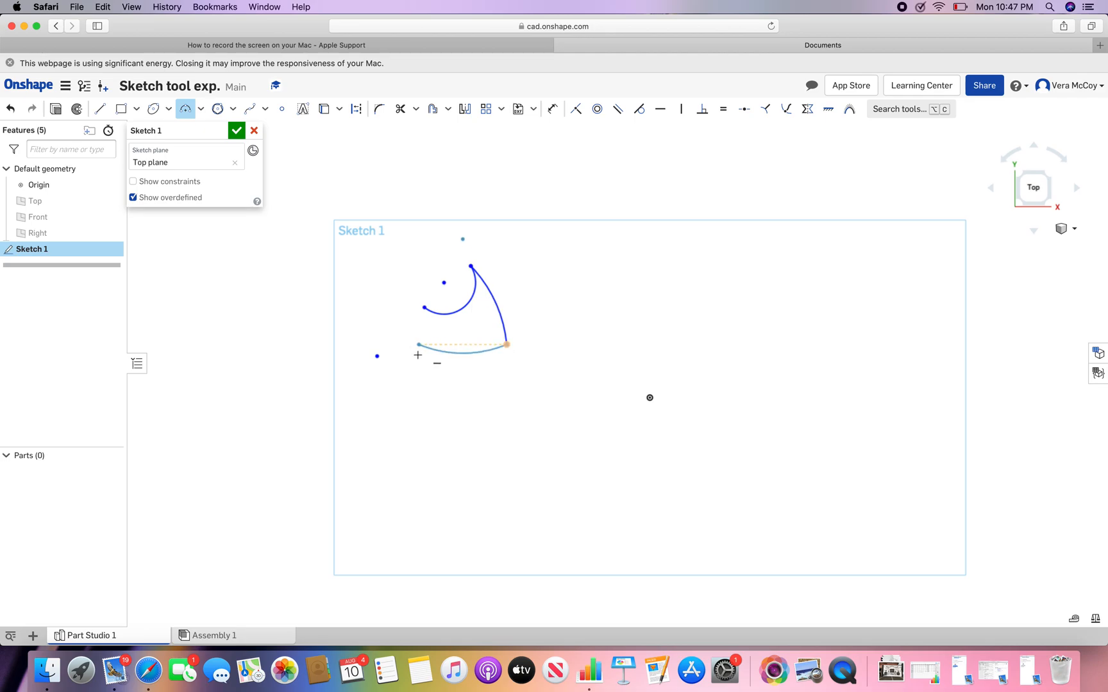
pyautogui.click(426, 397)
pyautogui.click(438, 368)
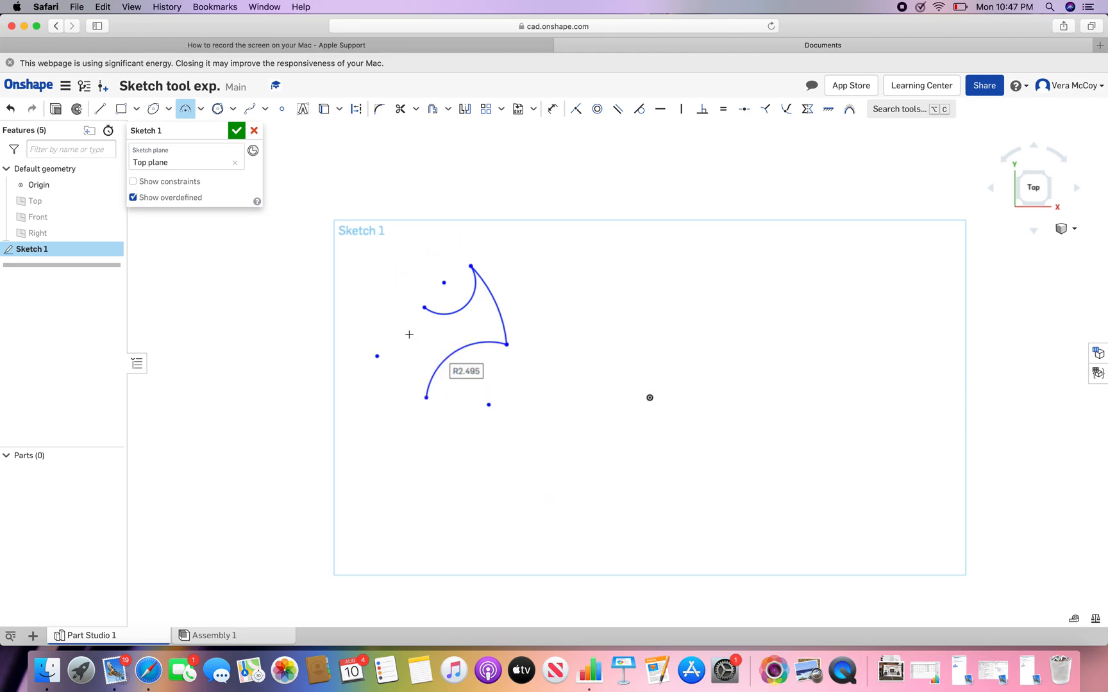
pyautogui.click(424, 308)
pyautogui.click(425, 398)
pyautogui.click(398, 353)
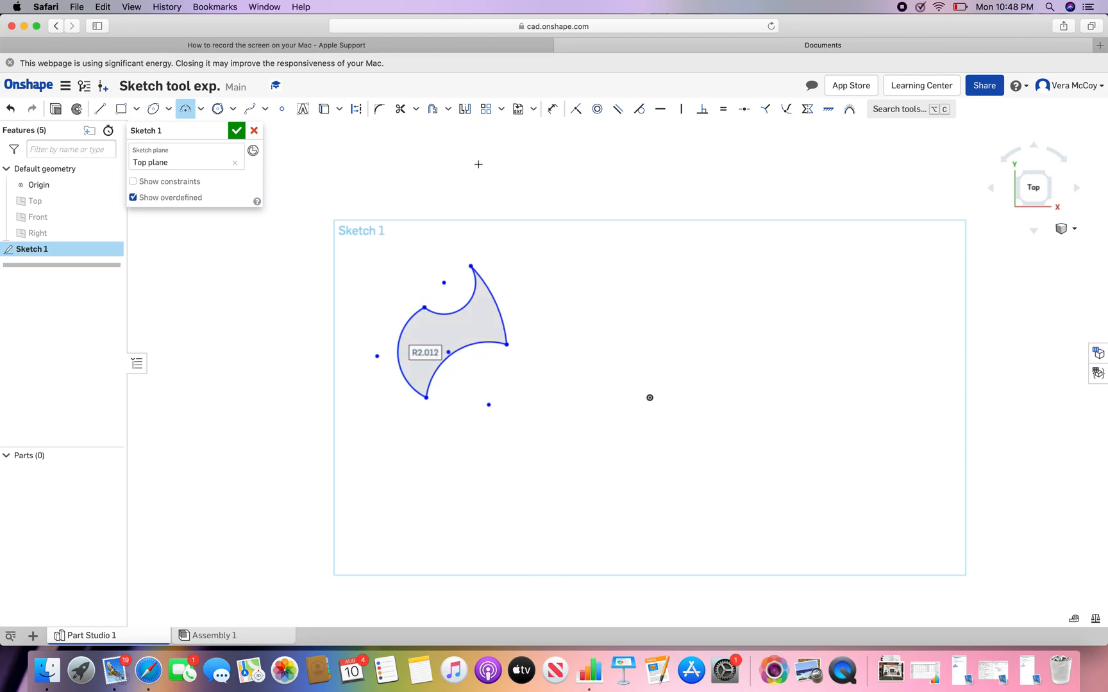
pyautogui.click(552, 109)
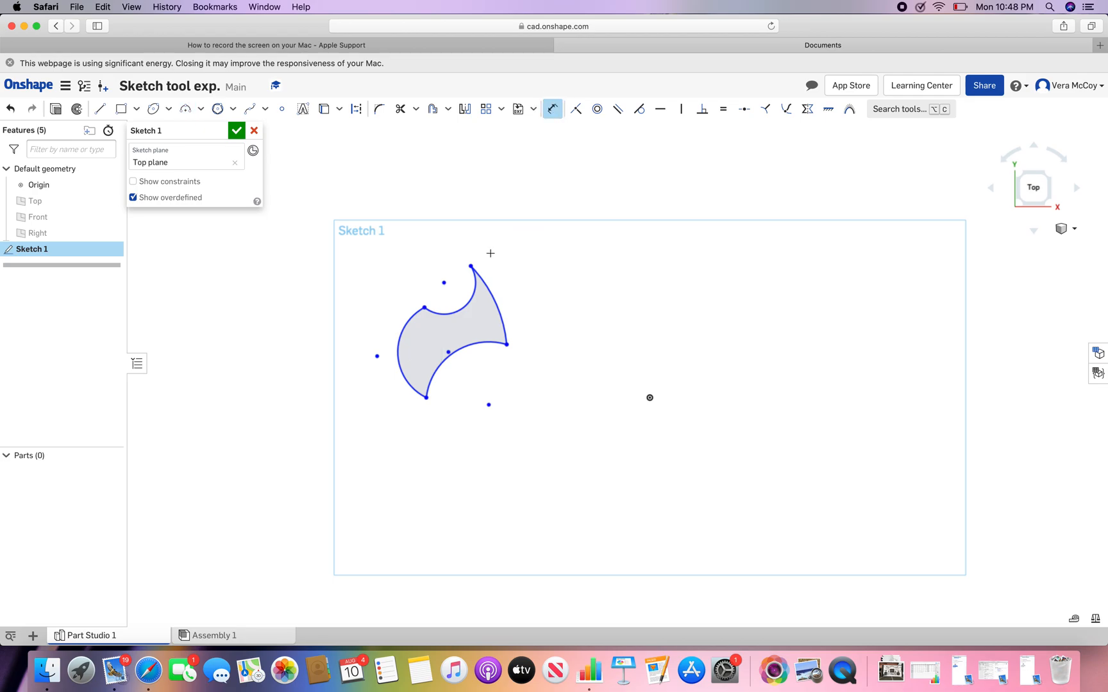
pyautogui.click(426, 398)
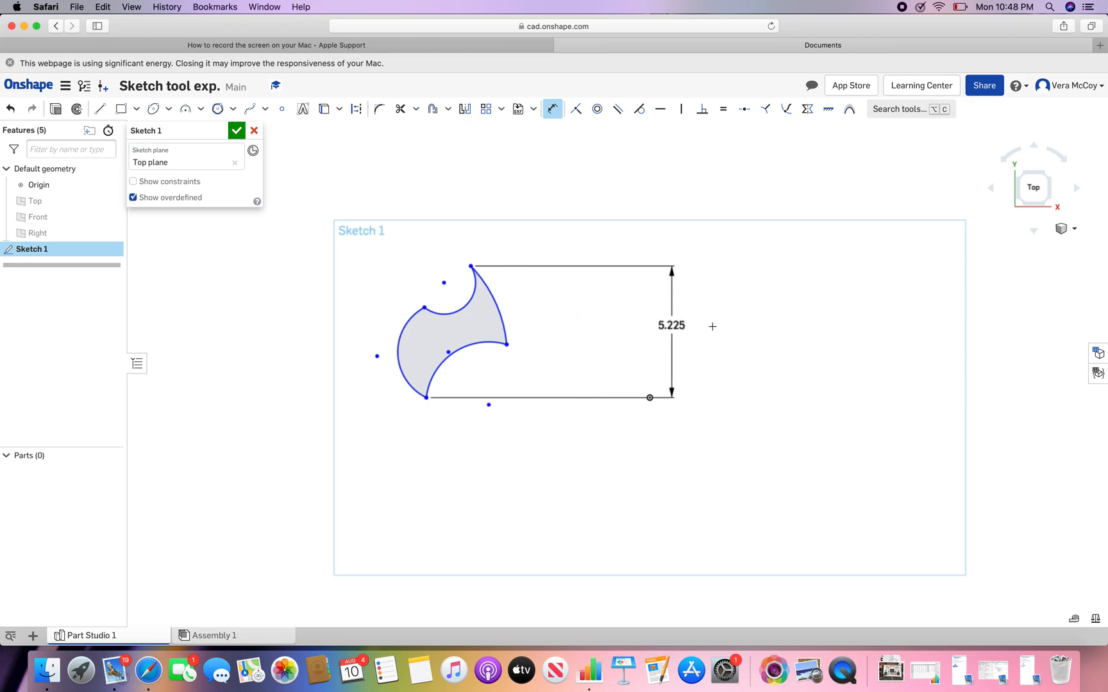
pyautogui.press('Escape')
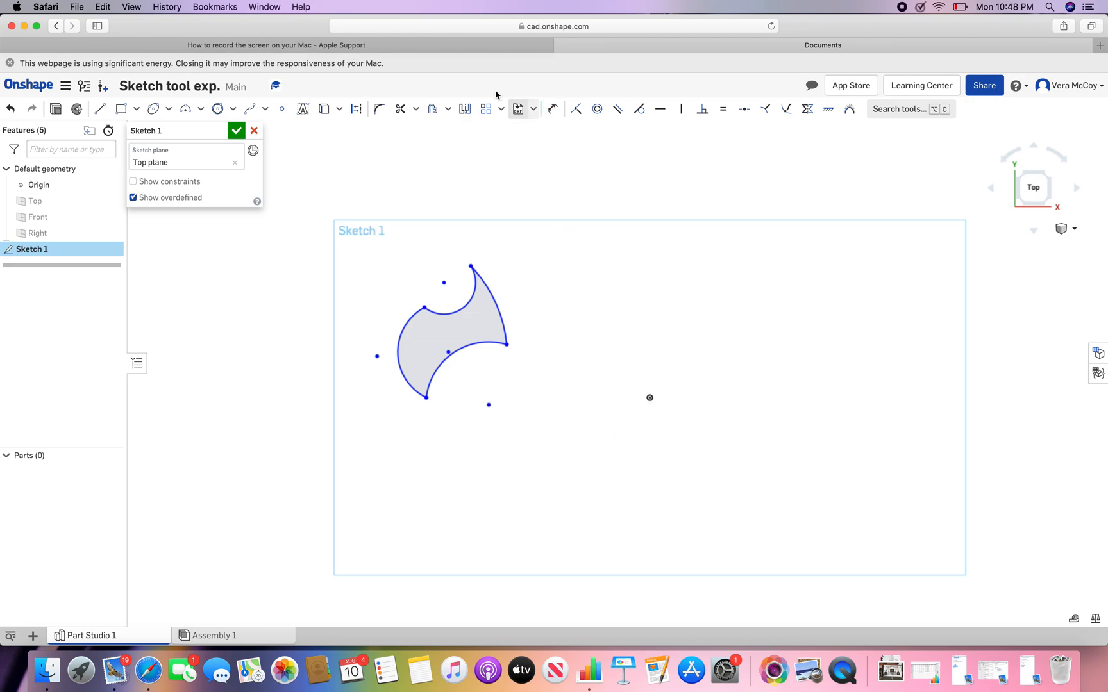
# Draw a horizontal construction line about 6.6 in long to the right from the arc shape's highest point.
pyautogui.click(107, 110)
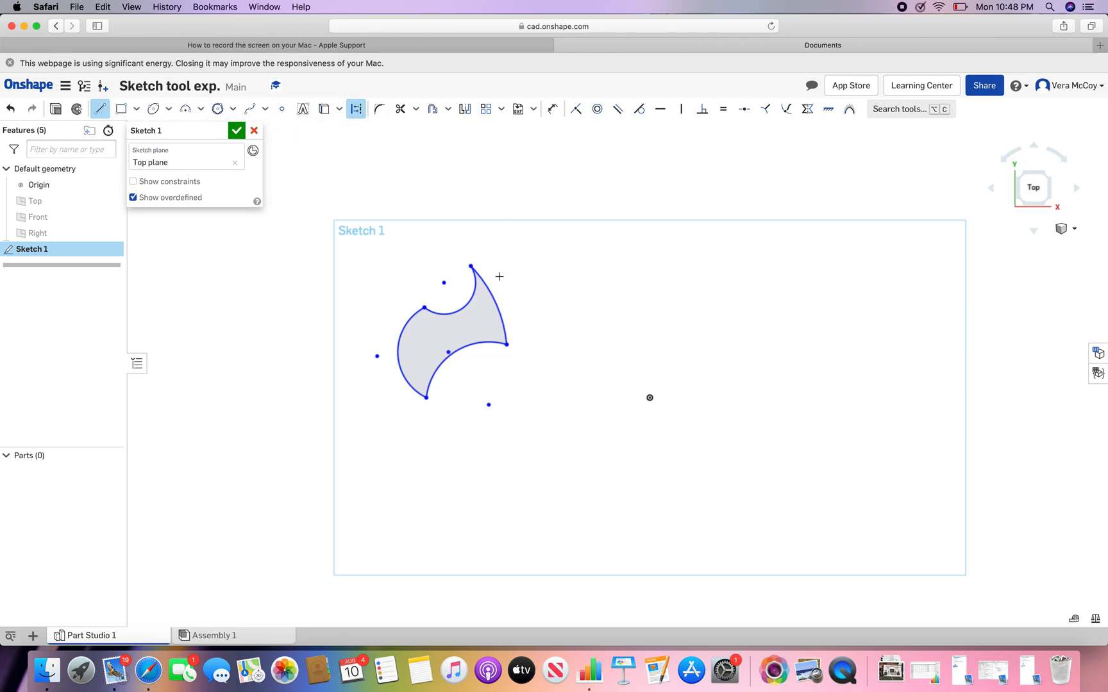
pyautogui.click(471, 265)
pyautogui.click(636, 266)
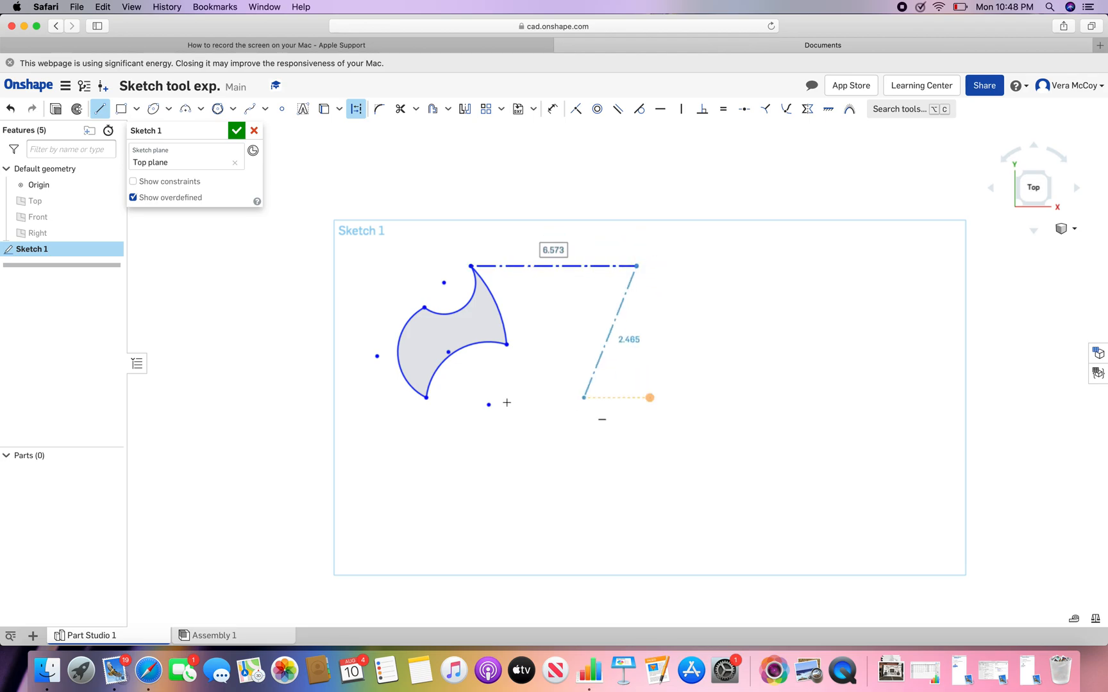
pyautogui.press('Escape')
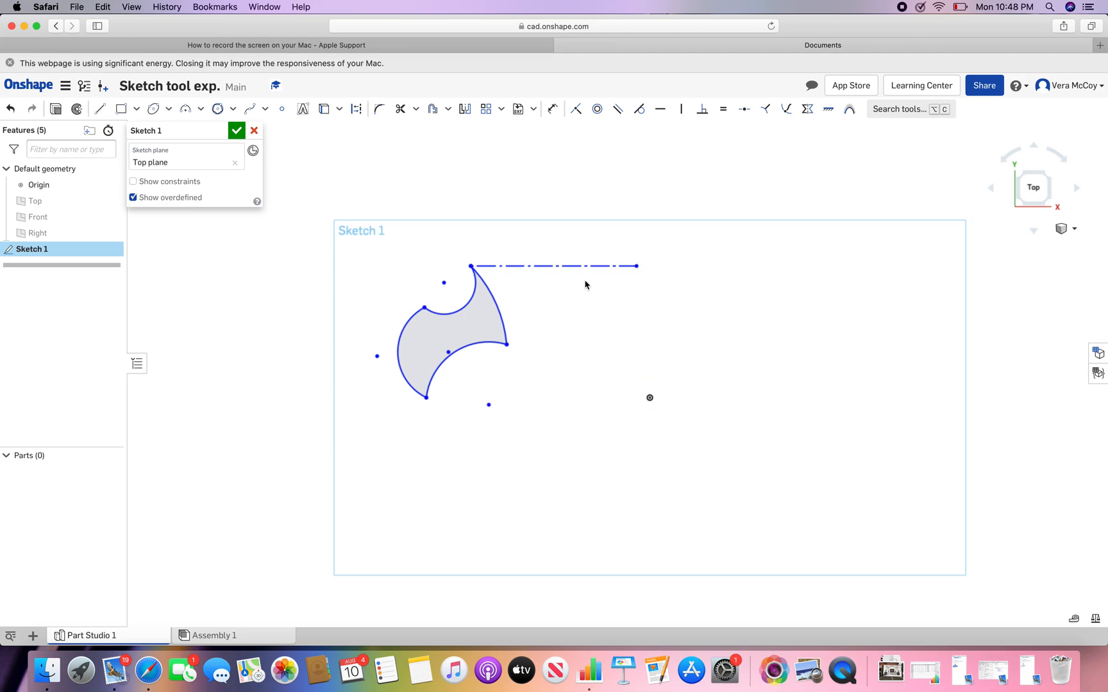
# Draw a second horizontal construction line from the arc shape's lowest point, ending just left of the origin.
pyautogui.click(353, 114)
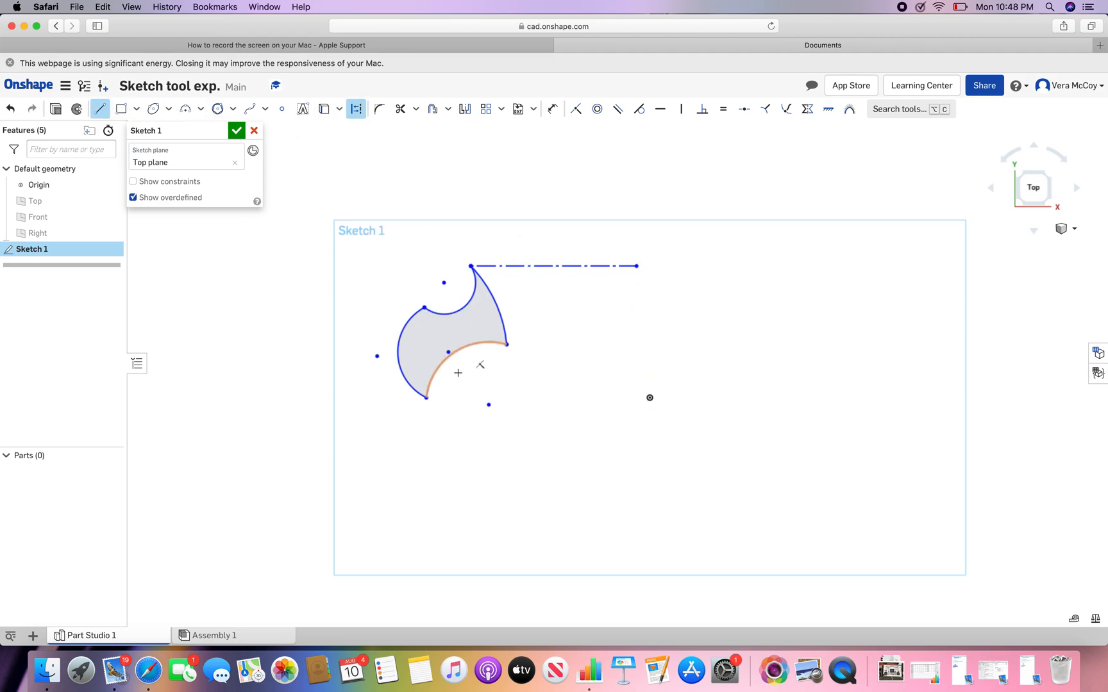
pyautogui.click(426, 397)
pyautogui.click(636, 398)
pyautogui.press('Escape')
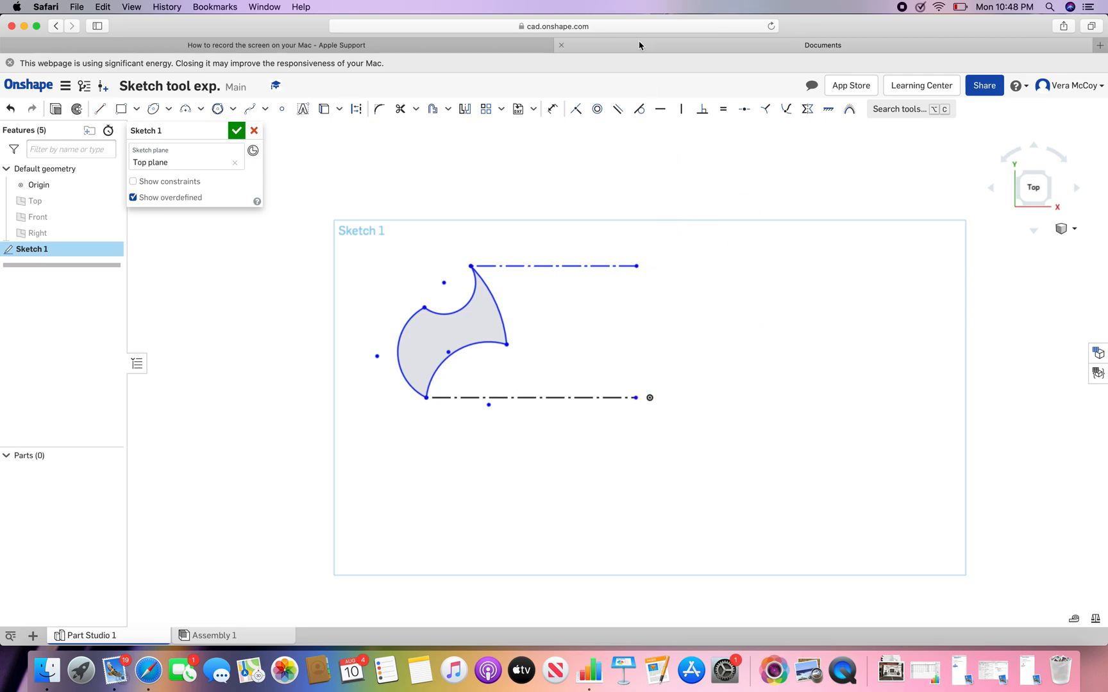
# Dimension the vertical distance between the two construction lines and set it to 6 in.
pyautogui.click(552, 108)
pyautogui.click(636, 397)
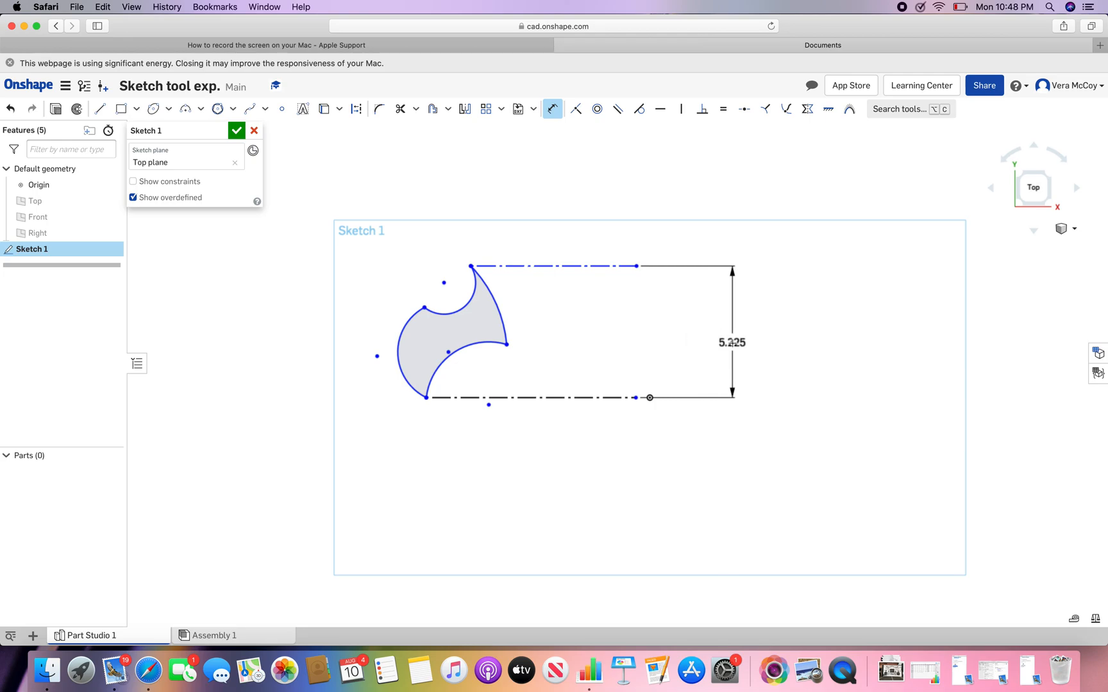
pyautogui.click(724, 339)
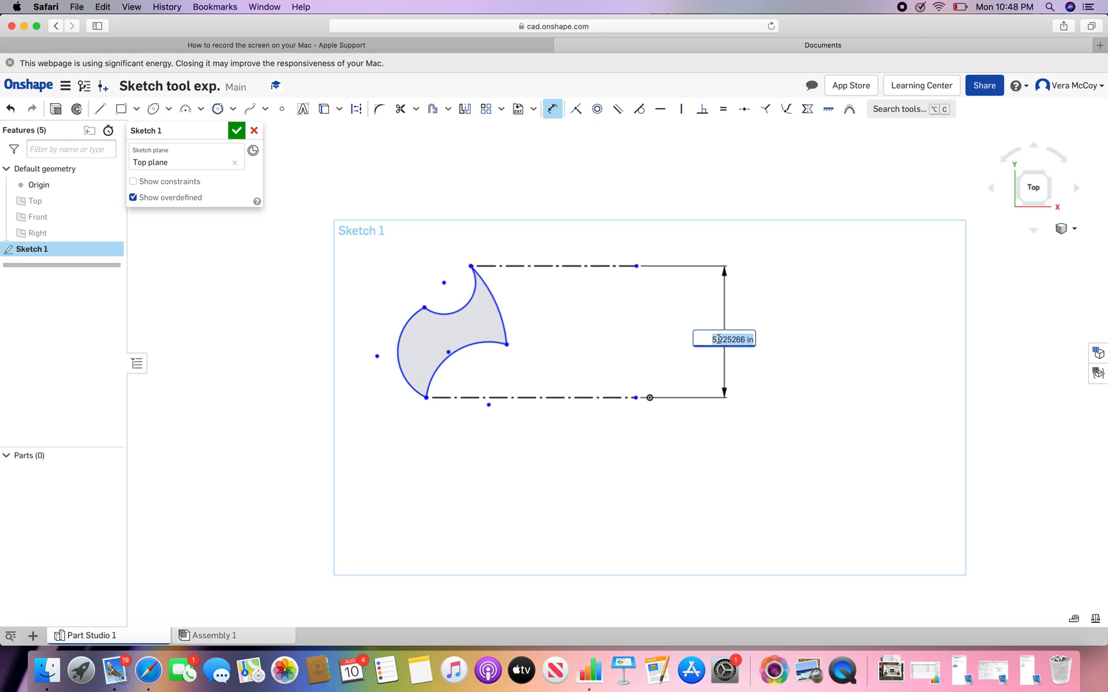
pyautogui.write('6')
pyautogui.press('Return')
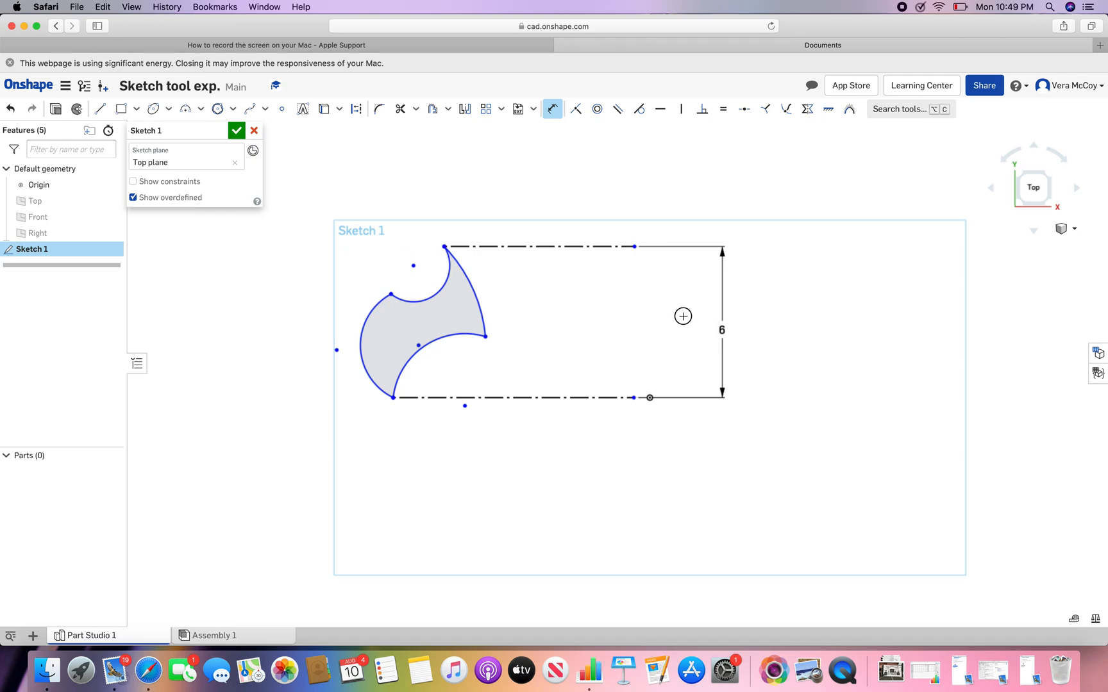
# Delete the arc shape along with its construction lines and dimension.
pyautogui.click(551, 109)
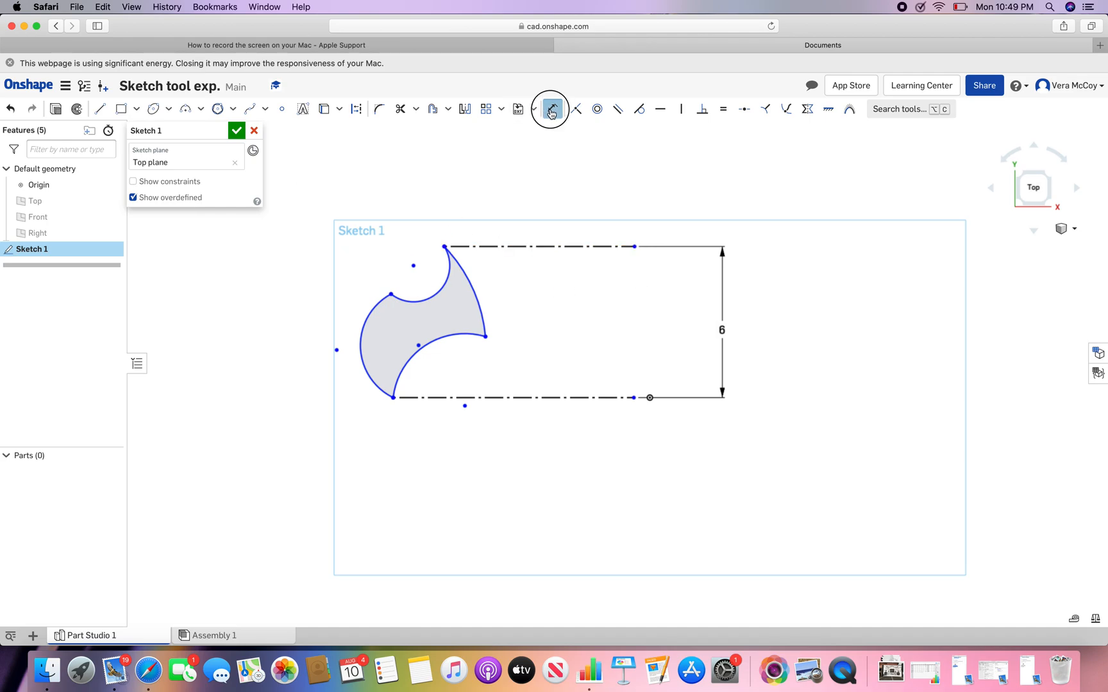
pyautogui.moveTo(316, 178)
pyautogui.mouseDown()
pyautogui.moveTo(593, 312)
pyautogui.moveTo(805, 452)
pyautogui.mouseUp()
pyautogui.press('Delete')
# Add the sketch text "Stem" in a text box about 2.5 in tall above the origin.
pyautogui.click(302, 109)
pyautogui.moveTo(446, 253); pyautogui.dragTo(720, 312)
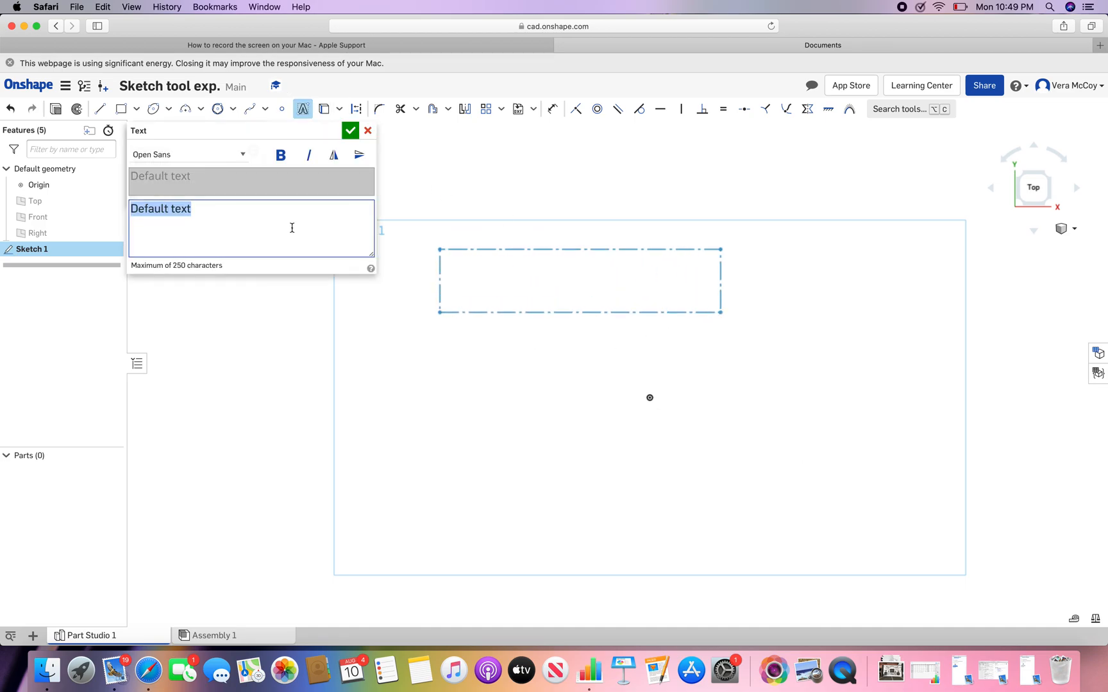
pyautogui.write('Stem')
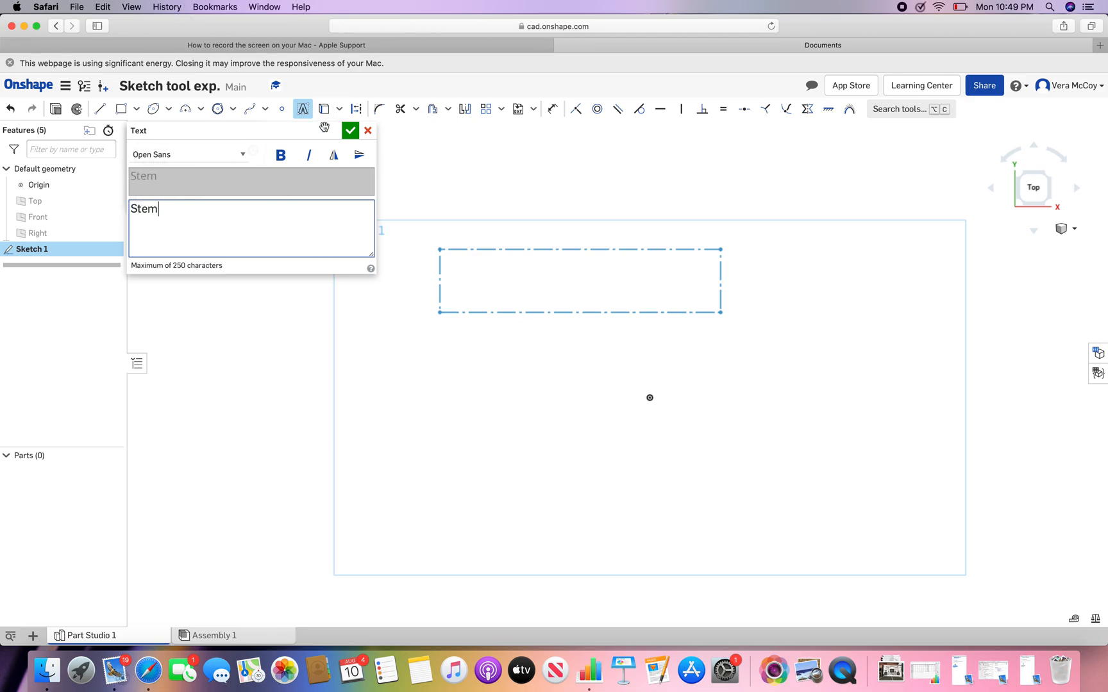
pyautogui.click(367, 131)
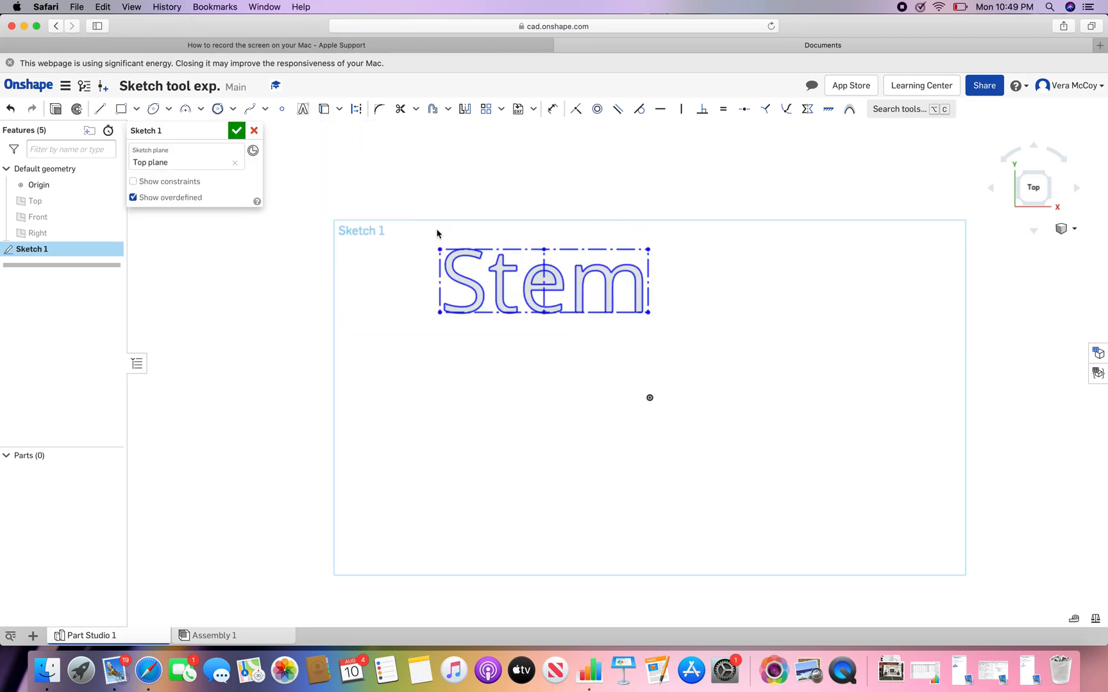
# Dimension the height of the "Stem" text box and set it to 5 in.
pyautogui.moveTo(753, 290); pyautogui.dragTo(773, 265, button='right')
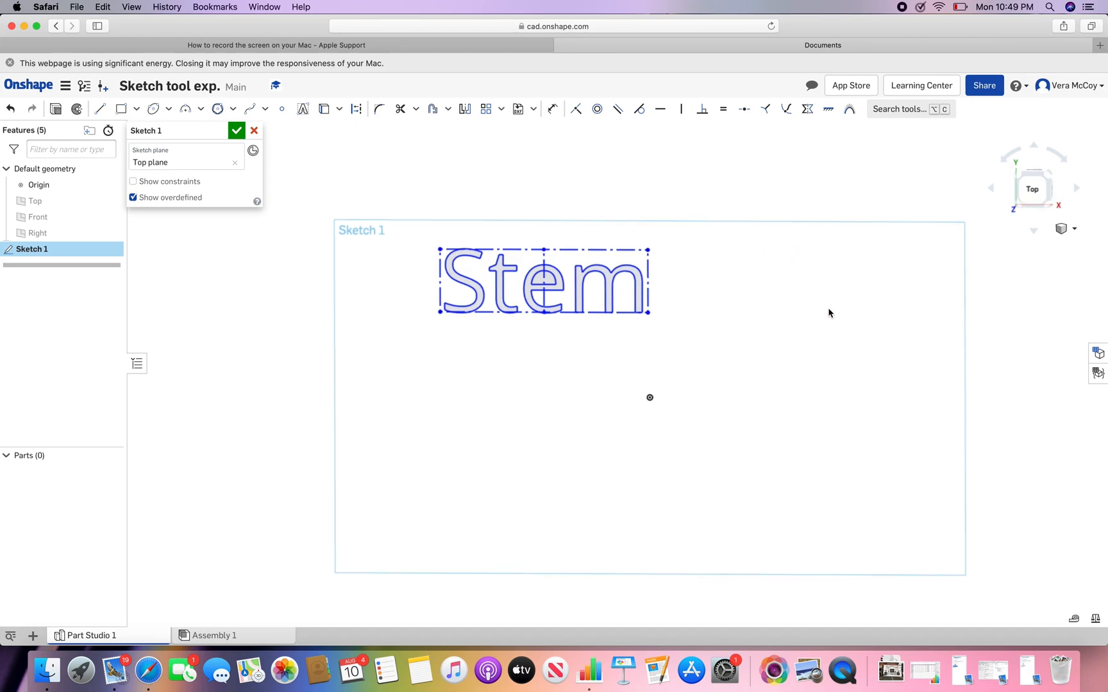
pyautogui.click(552, 109)
pyautogui.click(650, 316)
pyautogui.click(723, 279)
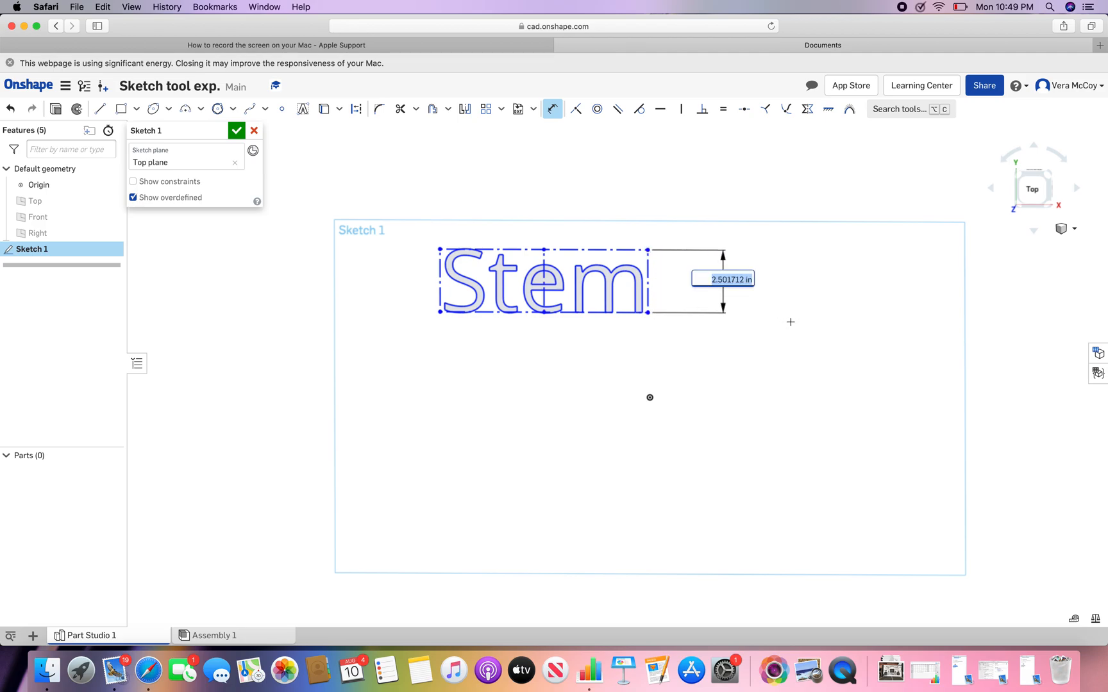
pyautogui.write('5')
pyautogui.press('Return')
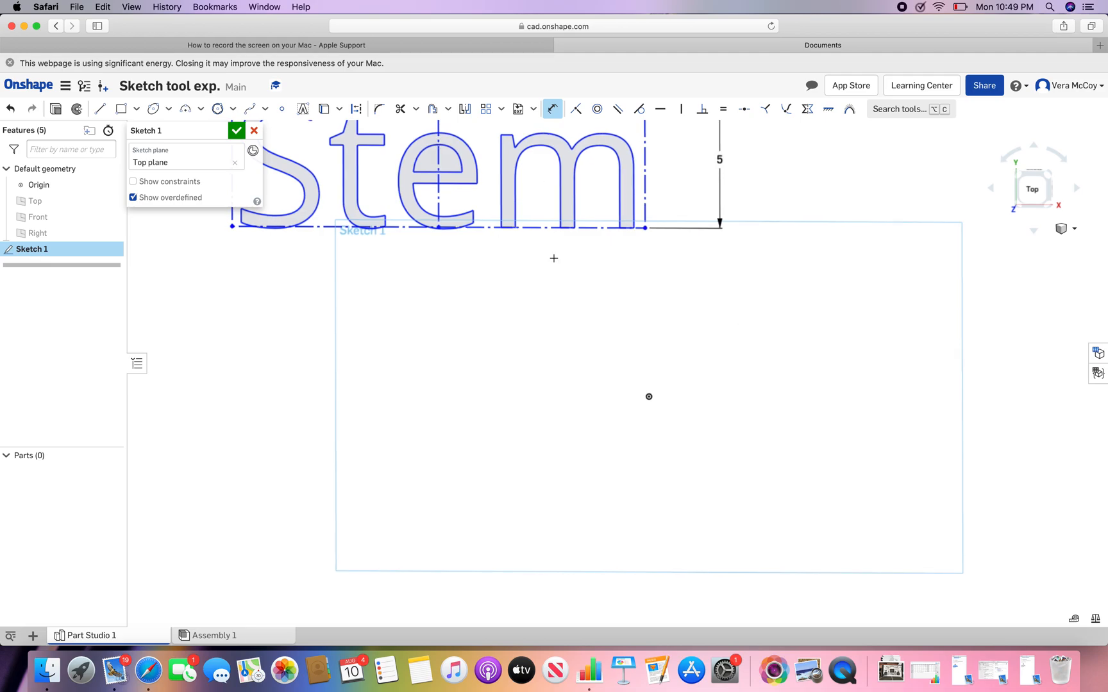
# Move the "Stem" text down and to the right so that it lies roughly centred over the origin.
pyautogui.scroll(-5, 554, 257)
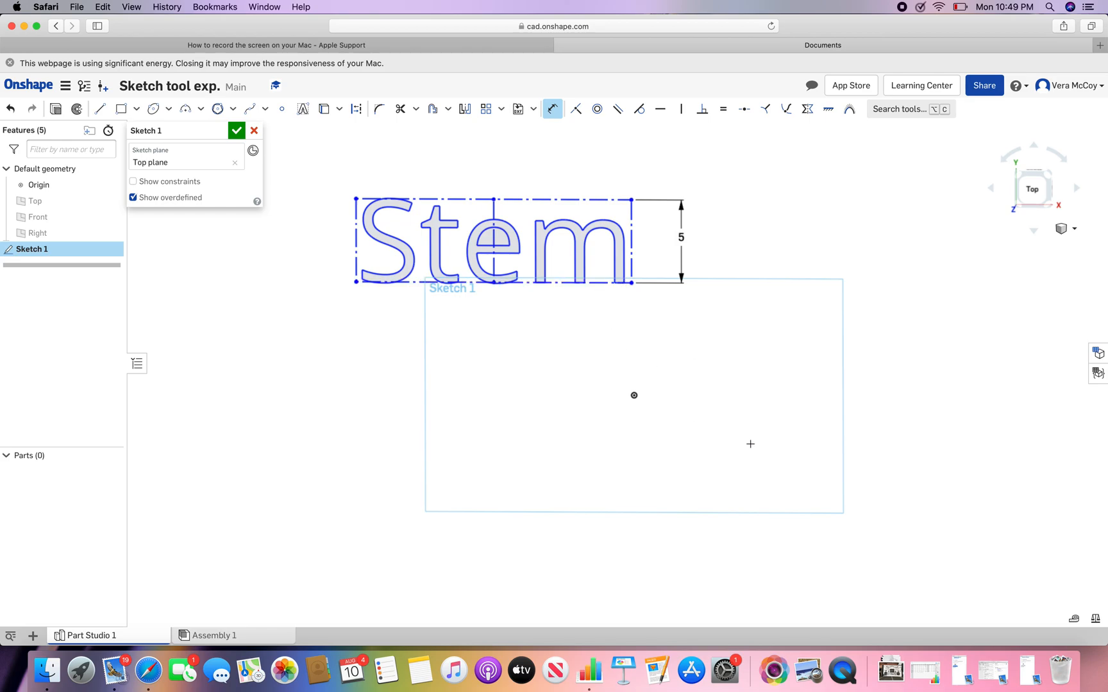
pyautogui.click(551, 106)
pyautogui.moveTo(630, 282)
pyautogui.mouseDown()
pyautogui.moveTo(747, 408)
pyautogui.moveTo(744, 388)
pyautogui.moveTo(757, 430)
pyautogui.mouseUp()
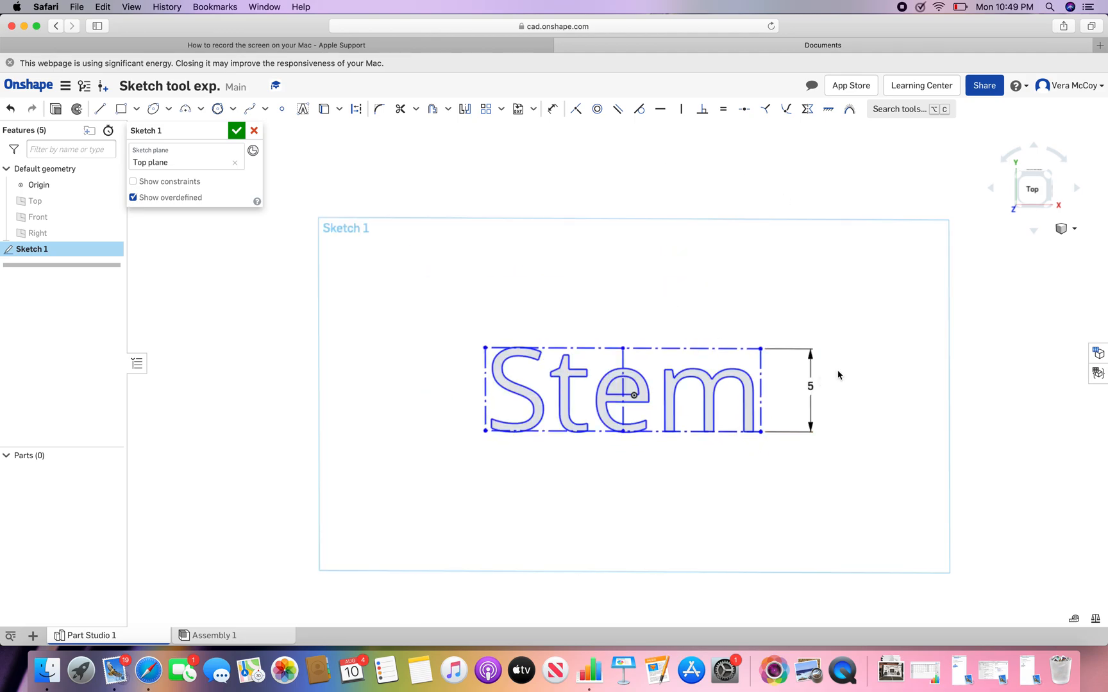
# Change the text box's height dimension to 10 in.
pyautogui.scroll(-2, 632, 284)
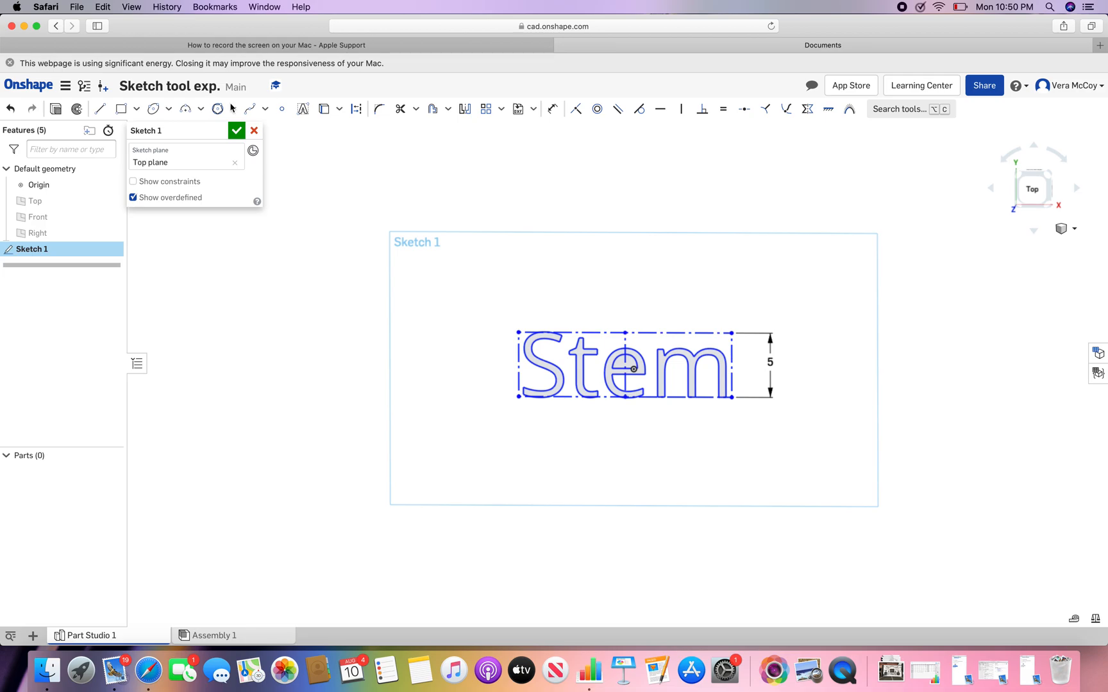
pyautogui.doubleClick(768, 364)
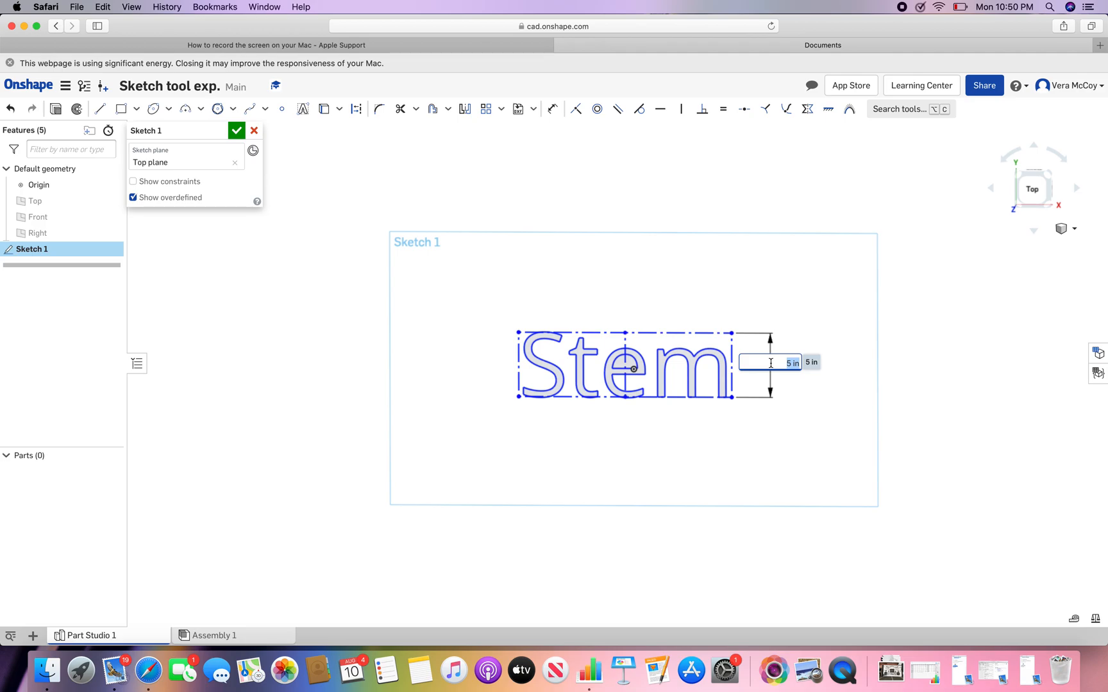
pyautogui.write('10')
pyautogui.press('Return')
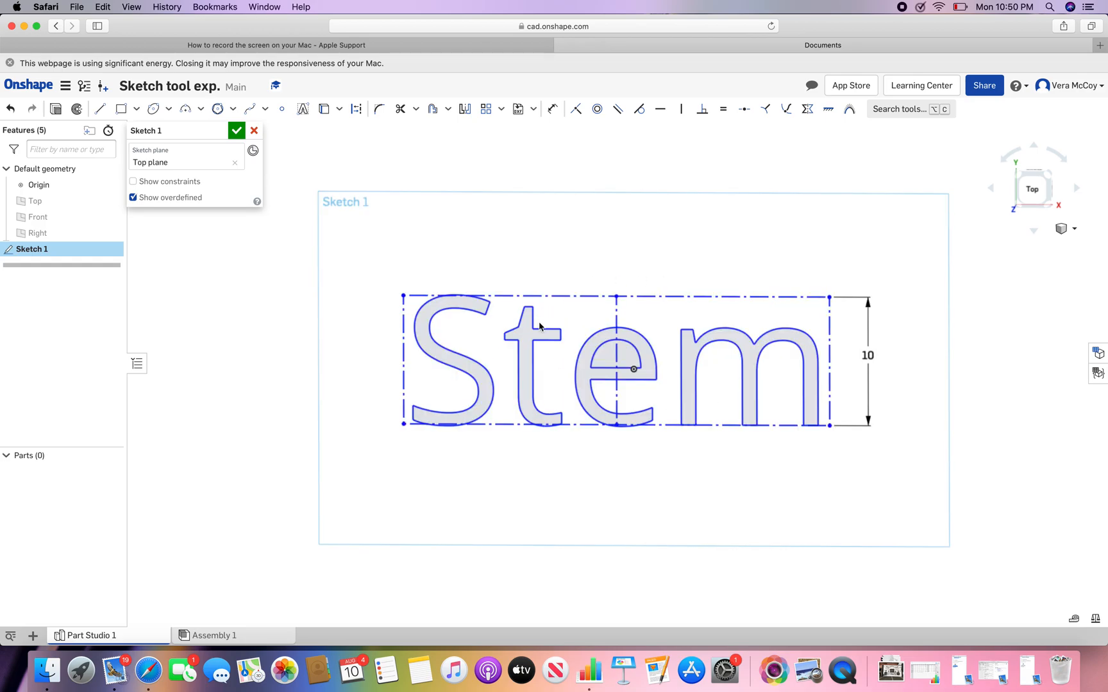
# Delete the "Stem" text and its height dimension from the sketch.
pyautogui.scroll(-3, 399, 286)
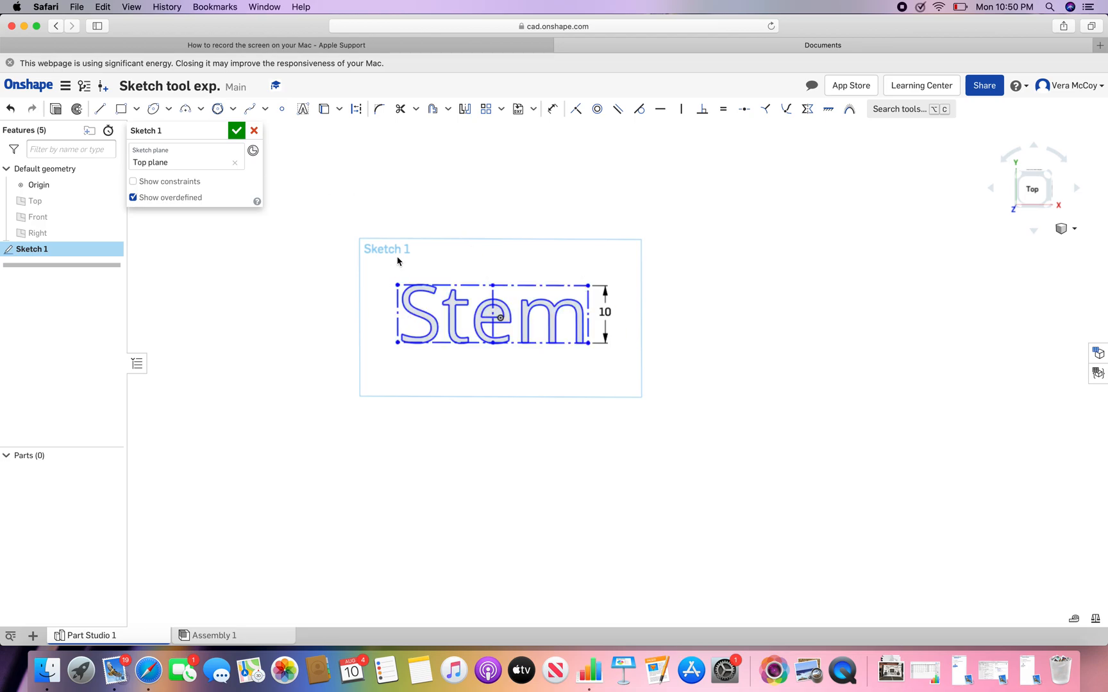
pyautogui.scroll(-2, 410, 239)
pyautogui.moveTo(405, 287)
pyautogui.mouseDown()
pyautogui.moveTo(567, 334)
pyautogui.moveTo(747, 460)
pyautogui.mouseUp()
pyautogui.press('Escape')
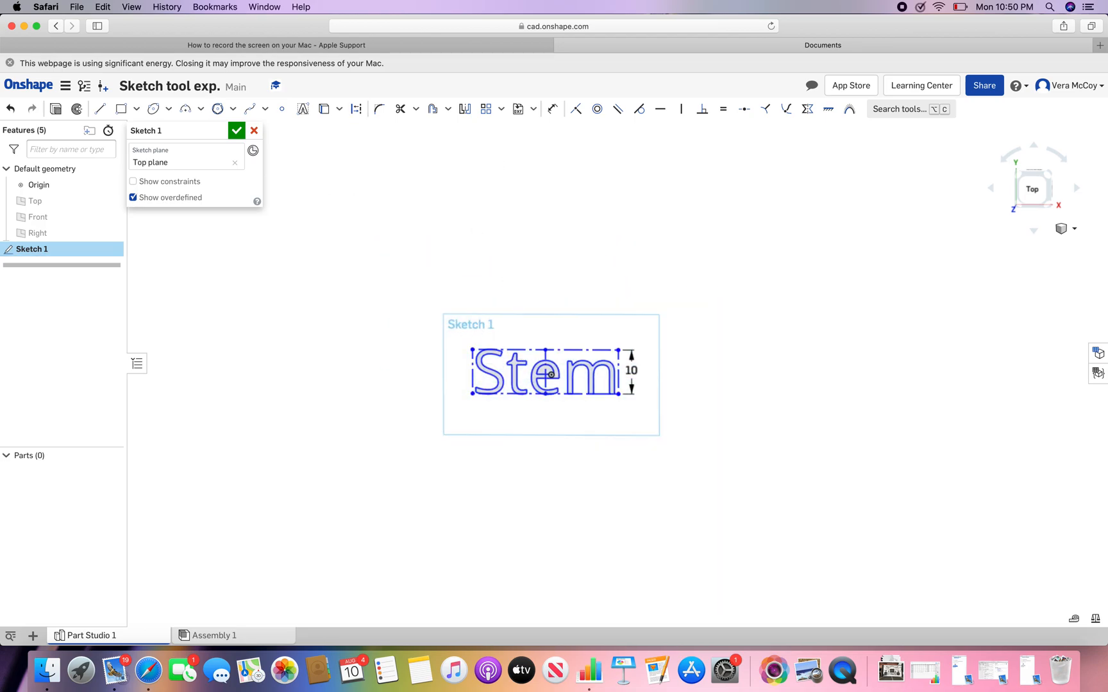
pyautogui.press('Delete')
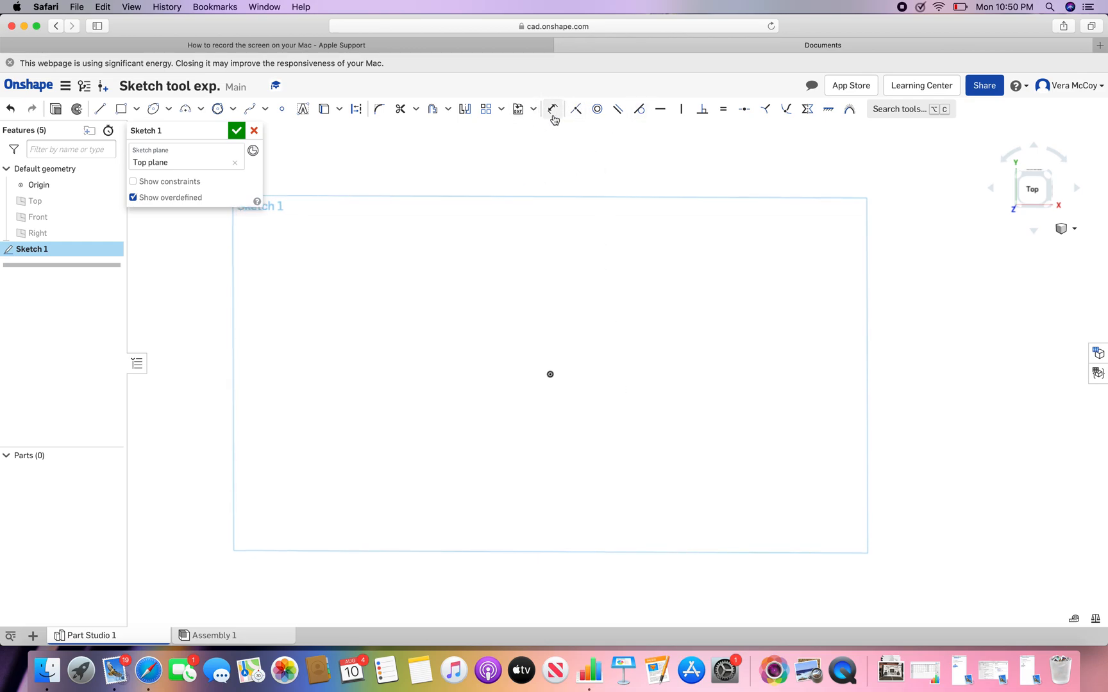